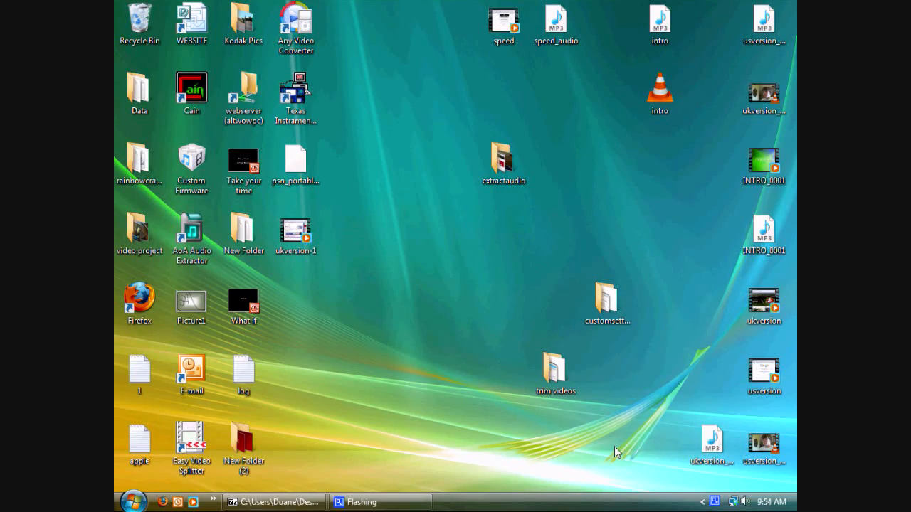
# Launch Windows Media Player from a Start Menu search for 'windows m'.
pyautogui.click(133, 502)
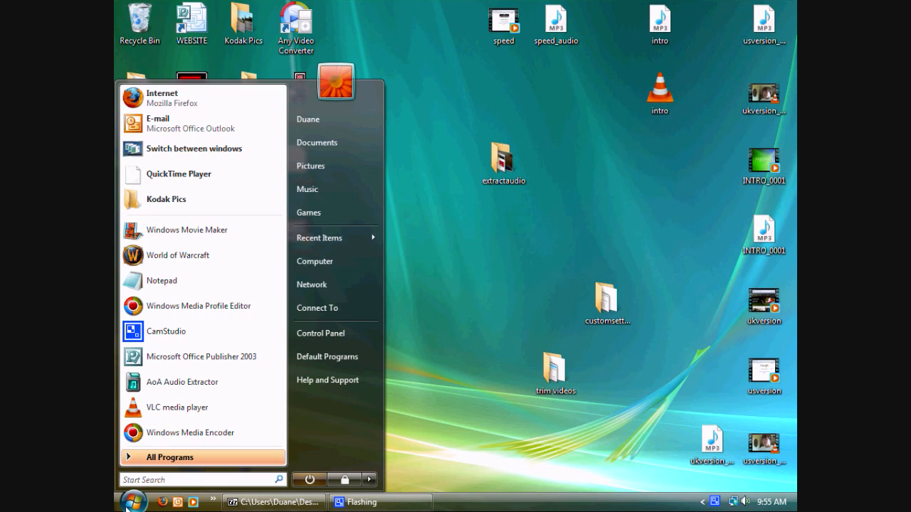
pyautogui.write('windows m')
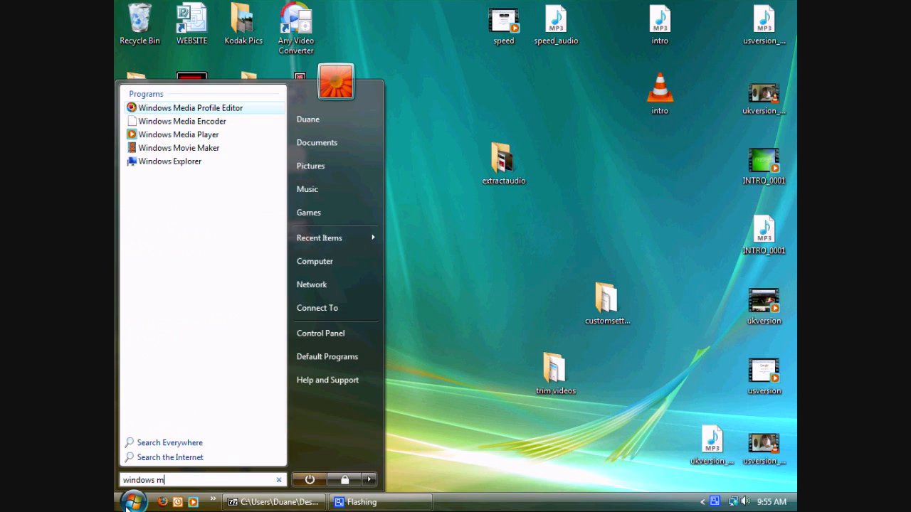
pyautogui.write('edi')
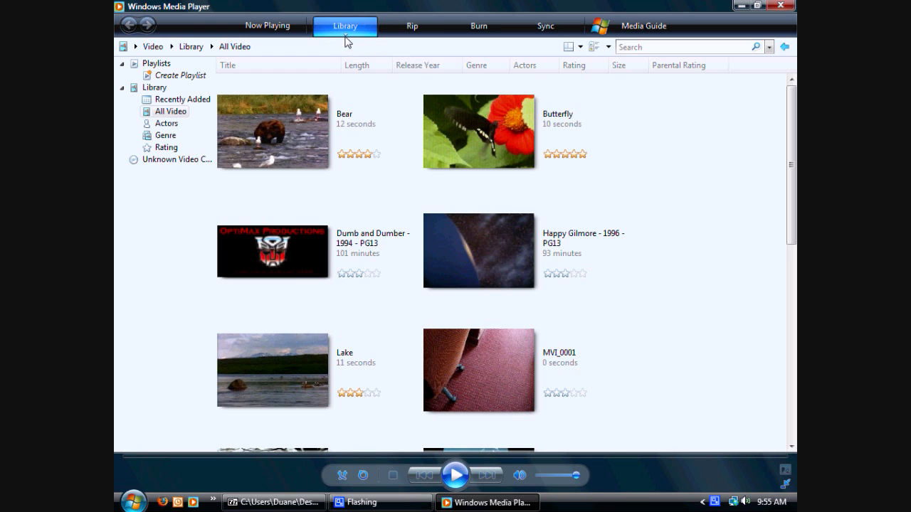
# In Library > Media Sharing, allow Other users of this PC to access the shared media.
pyautogui.click(347, 37)
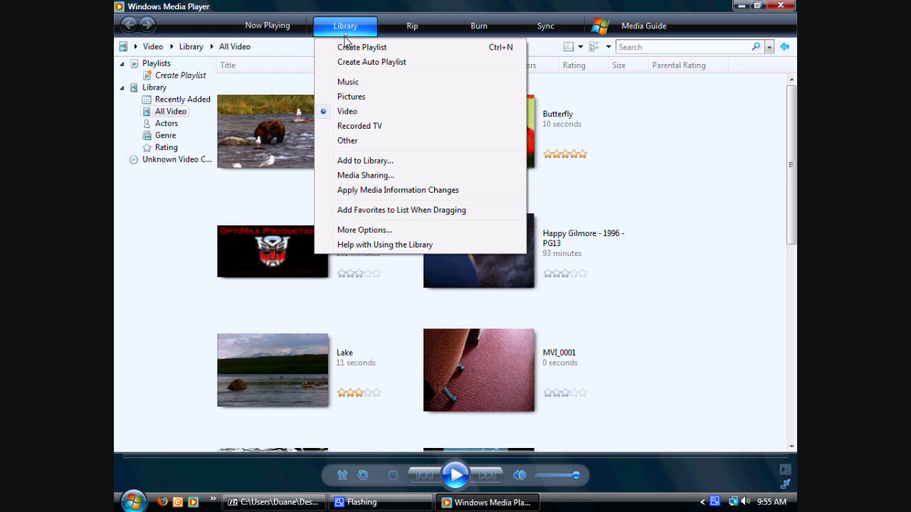
pyautogui.click(379, 180)
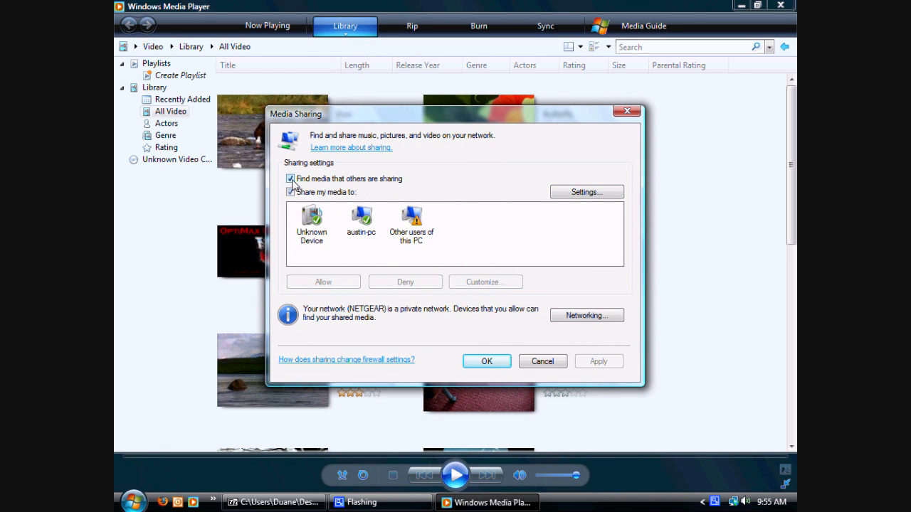
pyautogui.click(403, 233)
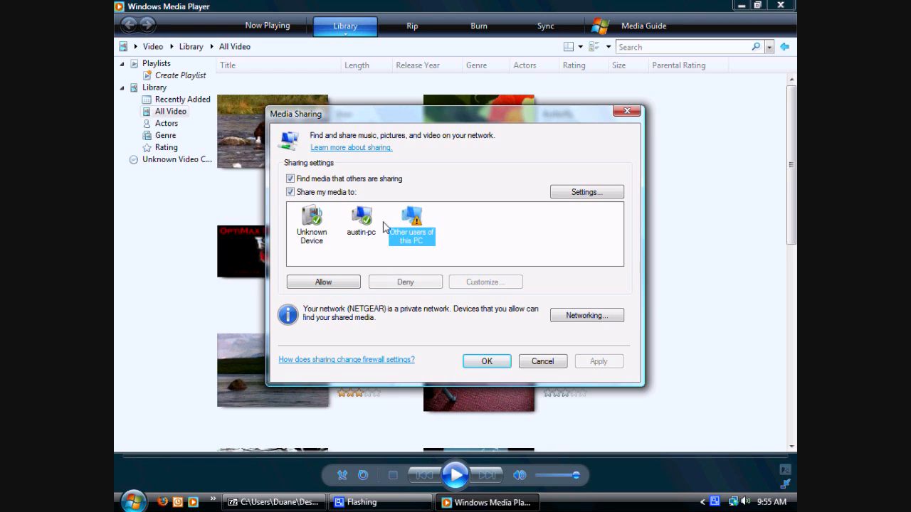
pyautogui.rightClick(422, 236)
pyautogui.click(448, 244)
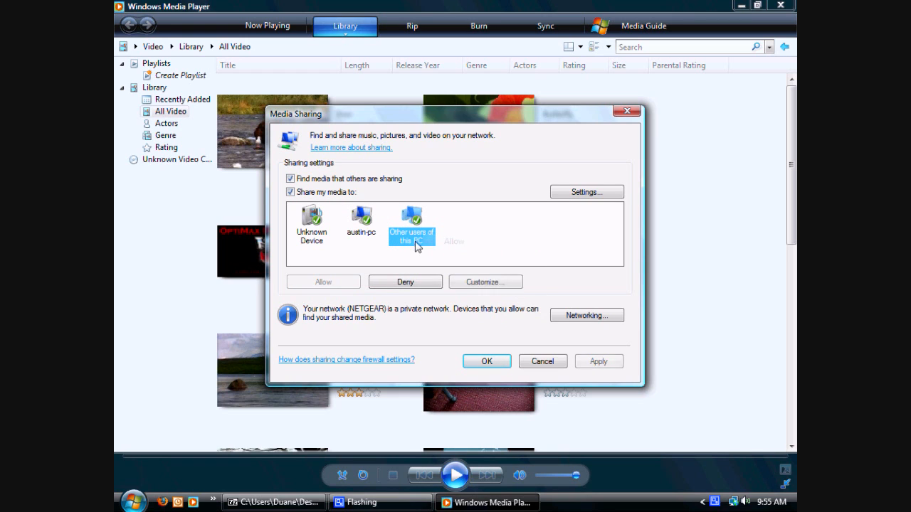
# Review the Unknown Device and austin-pc entries and bring up the default sharing settings.
pyautogui.click(312, 226)
pyautogui.click(359, 222)
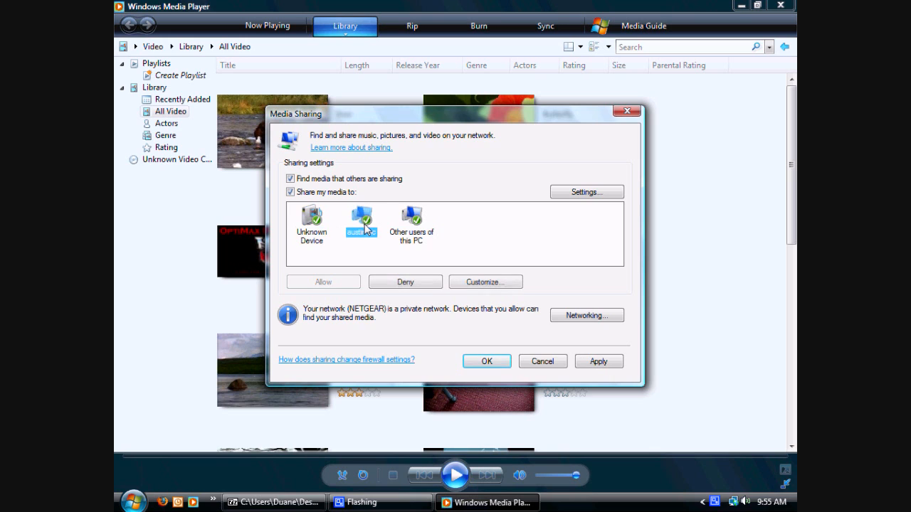
pyautogui.click(575, 193)
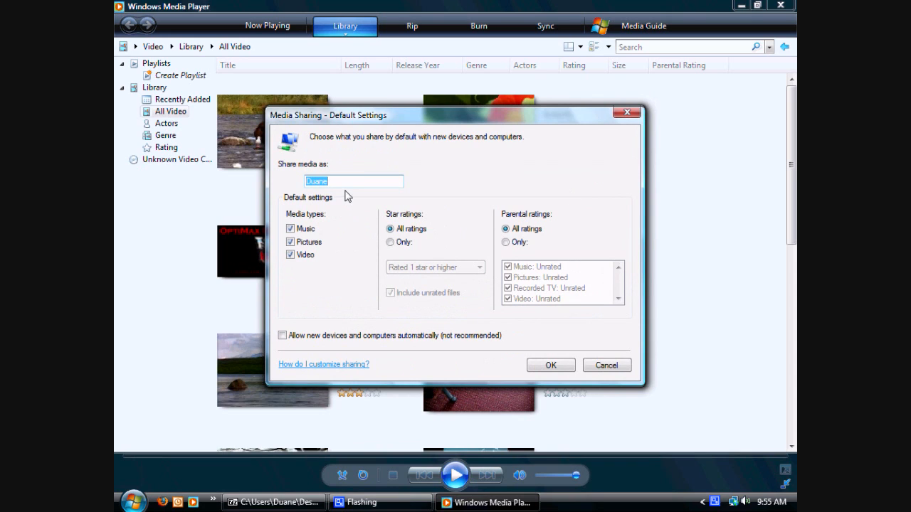
# Share media as 'ps3 media' and automatically allow new devices and computers, confirming with Yes.
pyautogui.moveTo(340, 182); pyautogui.dragTo(240, 176)
pyautogui.write('ps3 media')
pyautogui.click(283, 336)
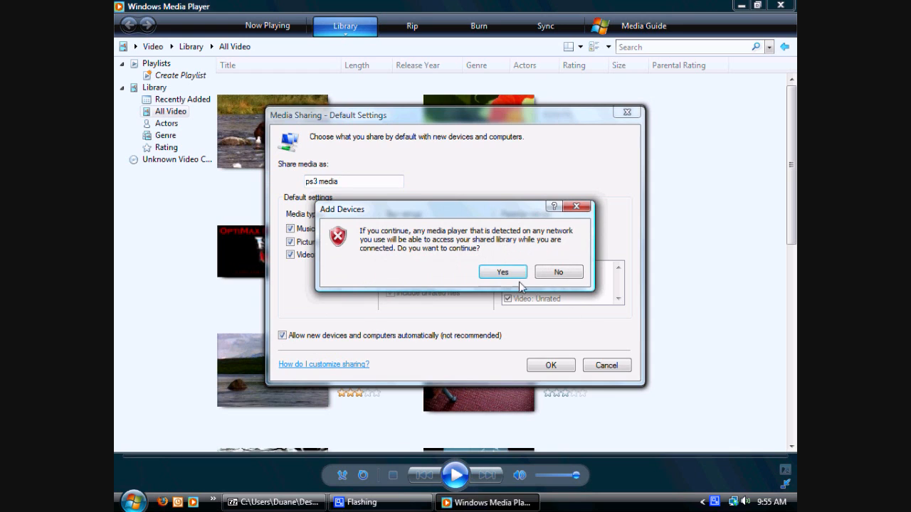
pyautogui.click(504, 272)
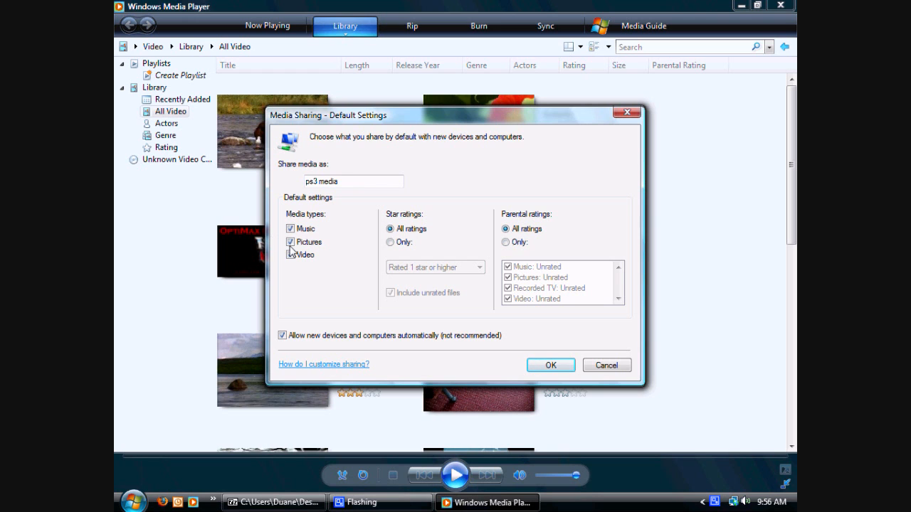
# Save the default and media sharing settings, then minimize the player to the desktop.
pyautogui.click(550, 365)
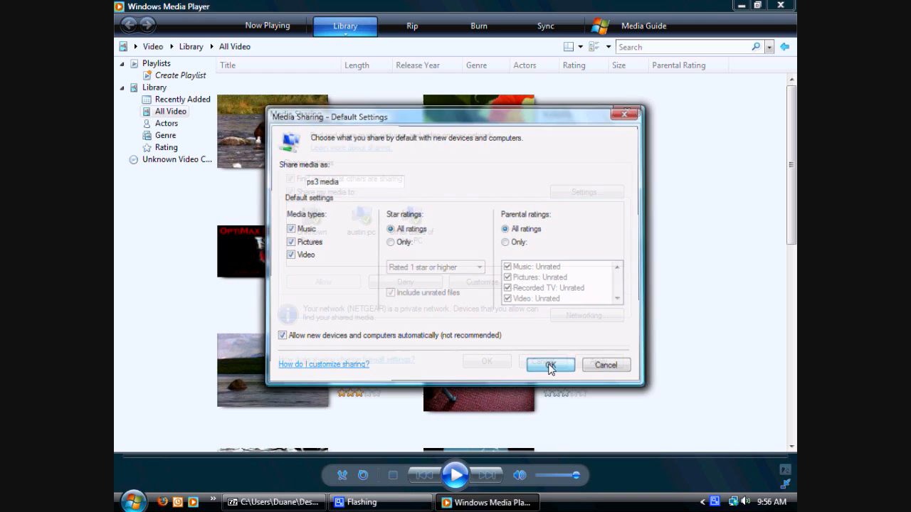
pyautogui.click(487, 361)
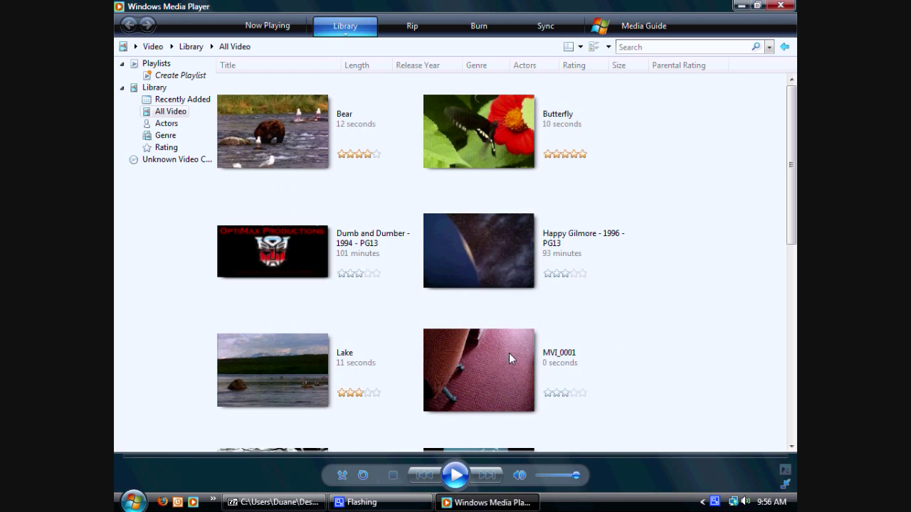
pyautogui.click(741, 6)
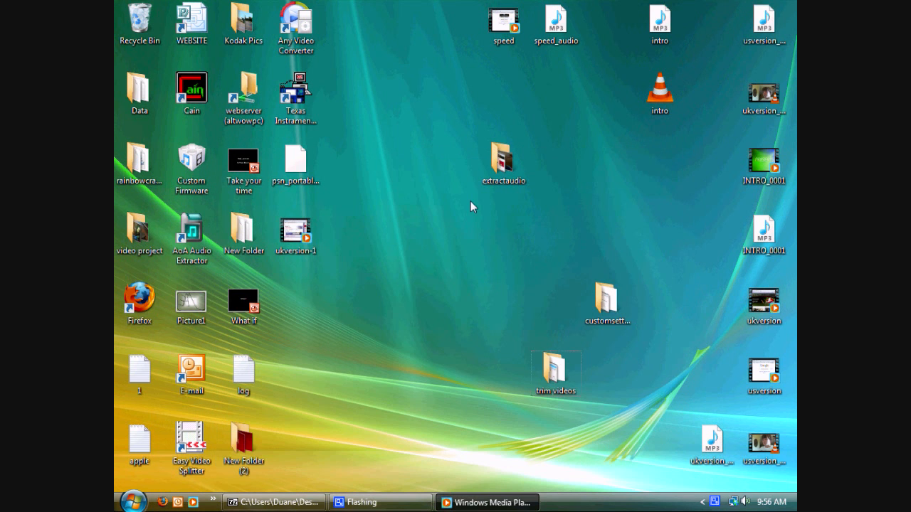
# From Start, view the network computers and reach Network and Sharing Center to confirm Media sharing is On.
pyautogui.click(133, 501)
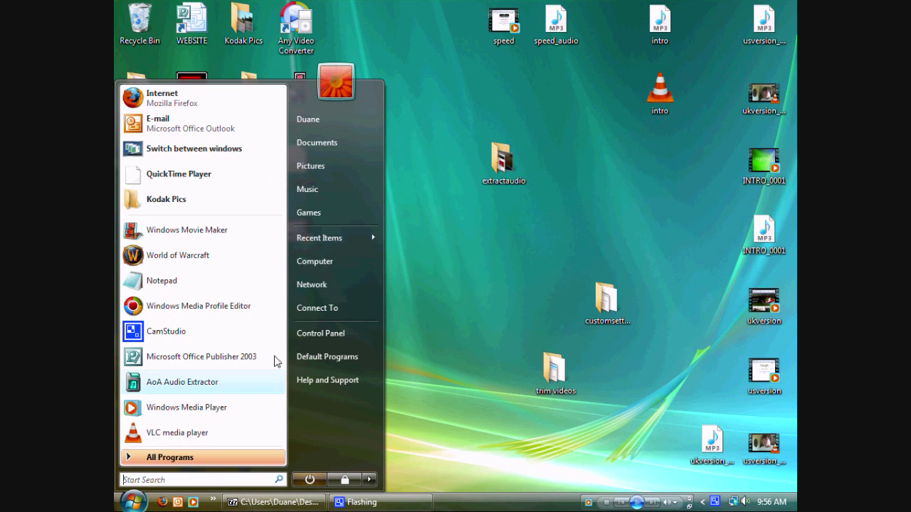
pyautogui.click(324, 286)
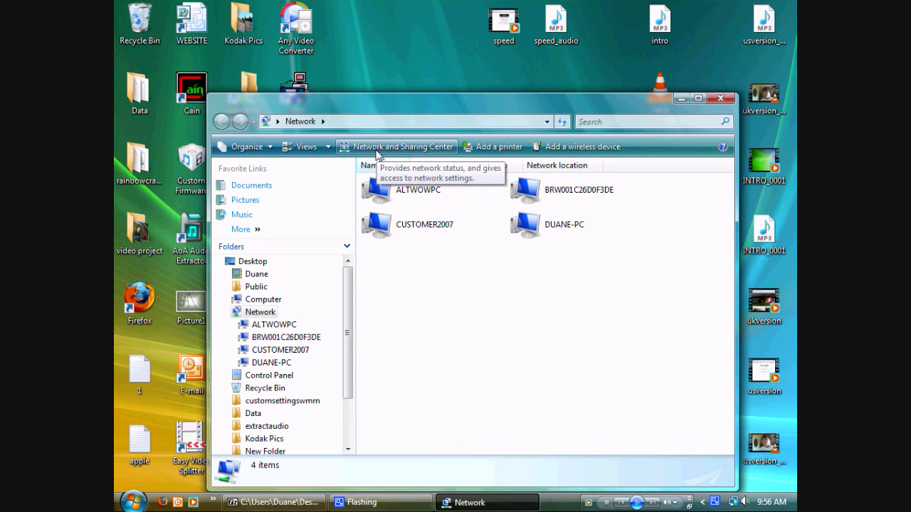
pyautogui.click(379, 151)
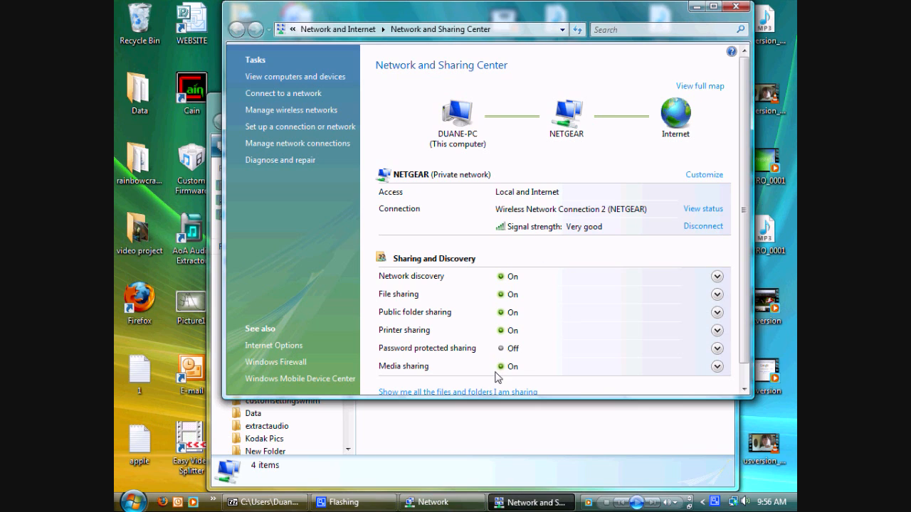
pyautogui.scroll(-1, 737, 192)
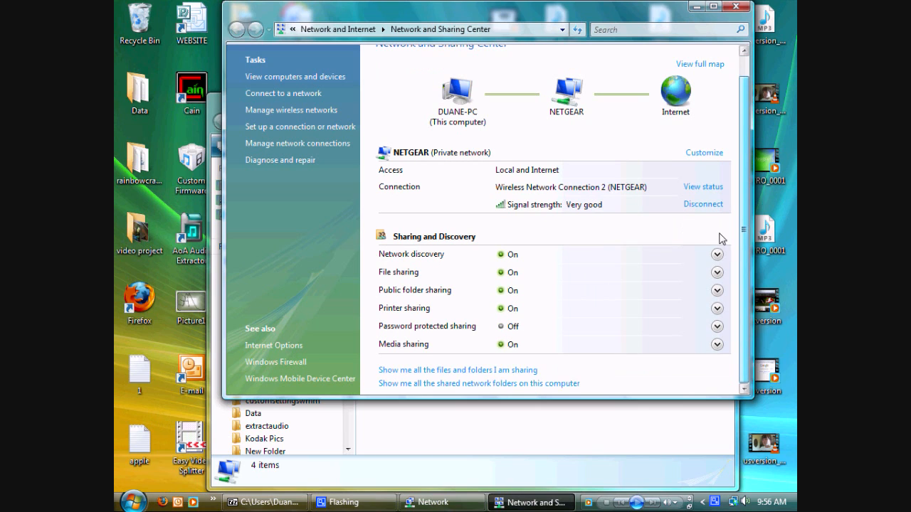
pyautogui.scroll(1, 738, 207)
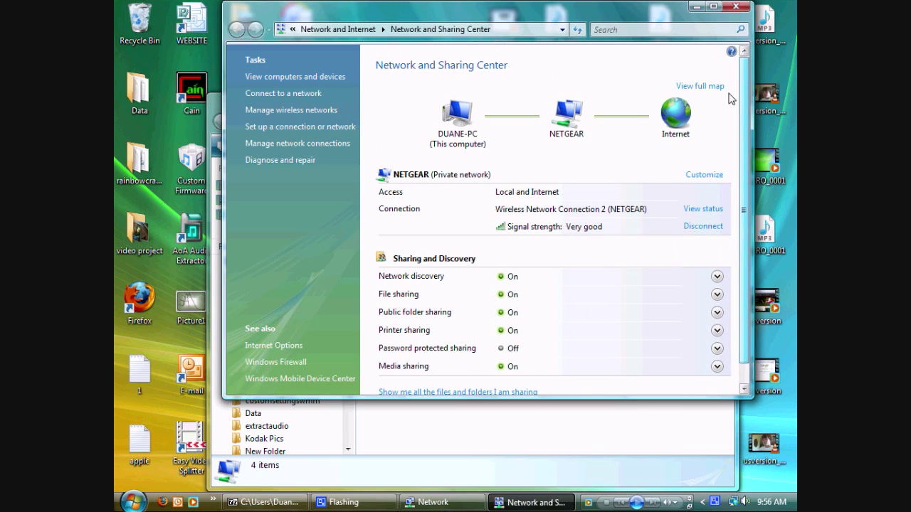
# Close the Network and Sharing Center and the Network window, returning to the desktop.
pyautogui.click(736, 7)
pyautogui.click(720, 98)
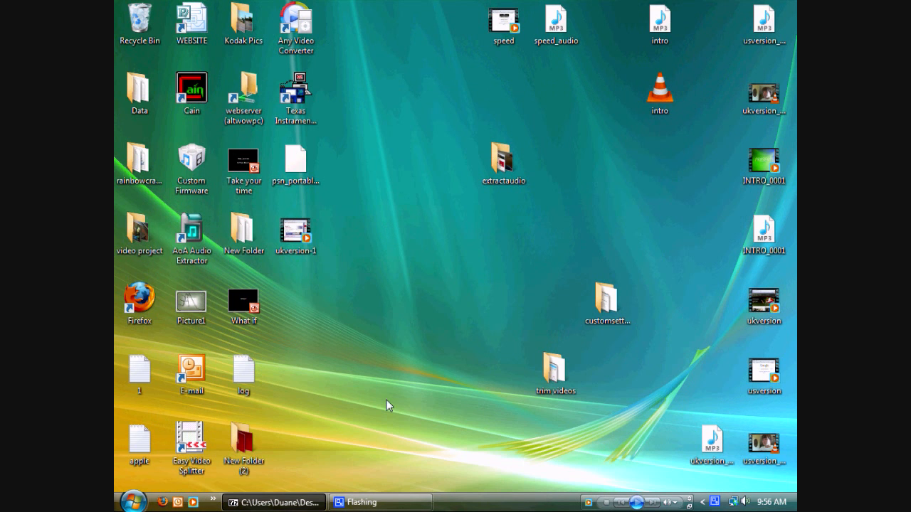
# Browse from the personal user folder into Videos to show its 23 clips.
pyautogui.click(133, 501)
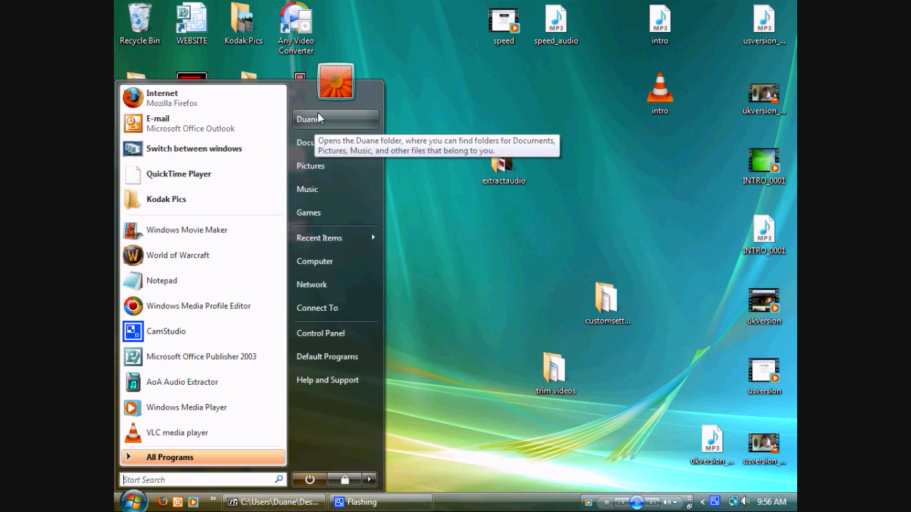
pyautogui.click(319, 118)
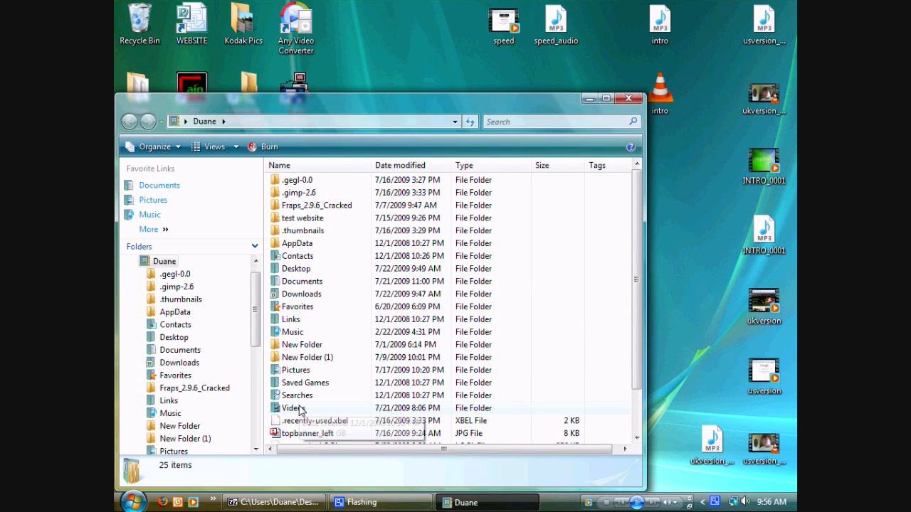
pyautogui.doubleClick(292, 408)
pyautogui.scroll(-3, 498, 321)
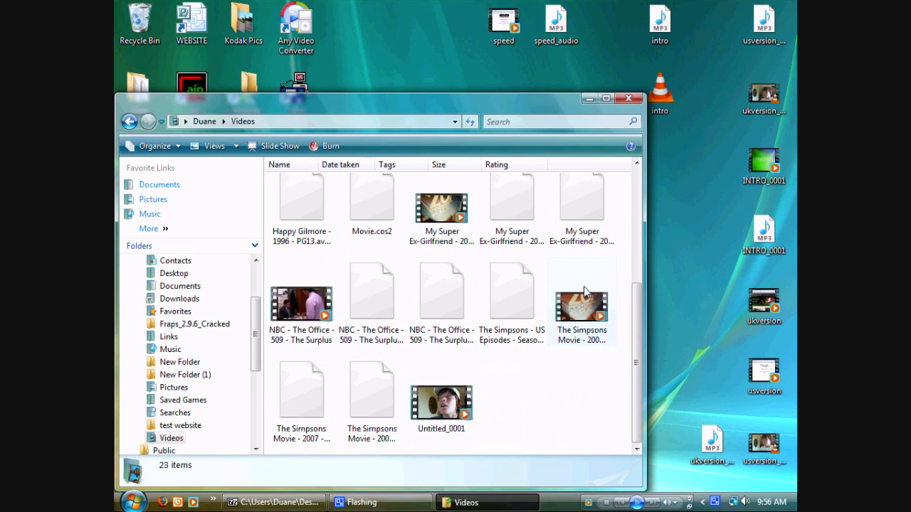
pyautogui.scroll(3, 584, 286)
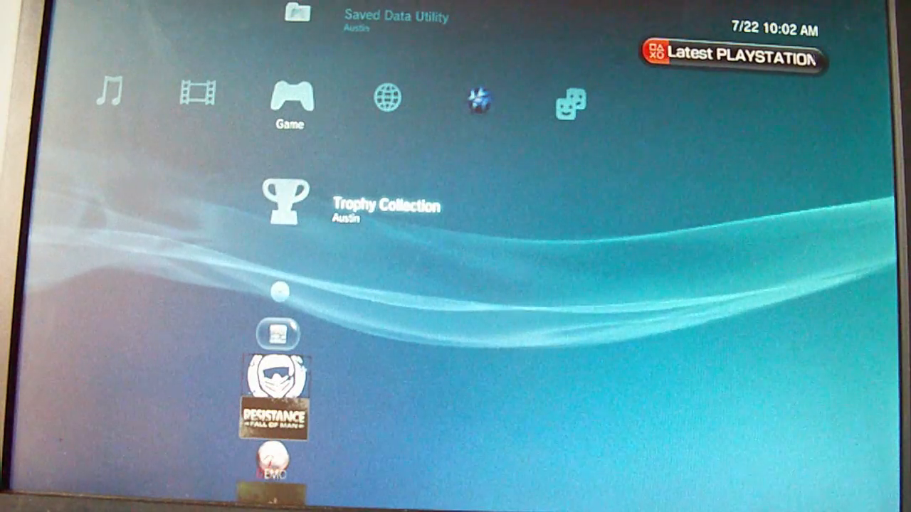
# Move from the Game column to the Video column, where 'DUANE-PC: ps3 media' appears.
pyautogui.press('Left')
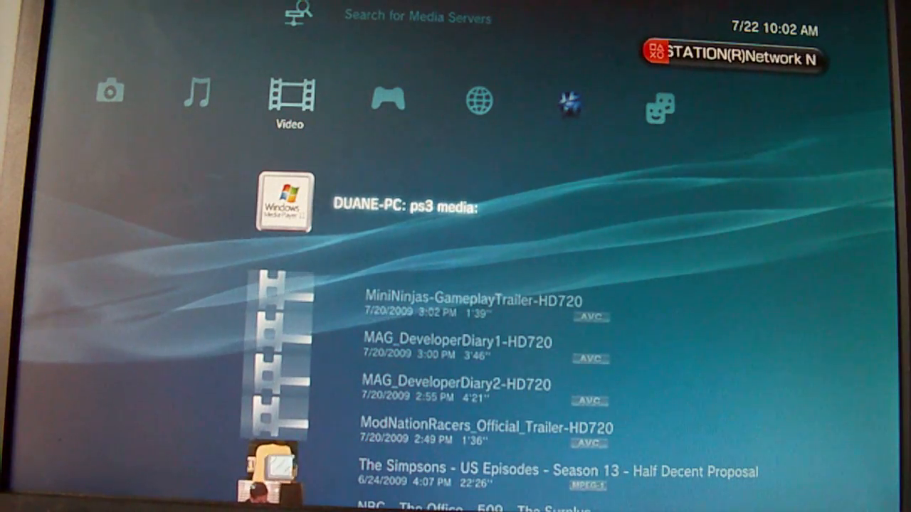
# Enter the 'DUANE-PC: ps3 media' server and its Video folder on the PS3.
pyautogui.press('Return')
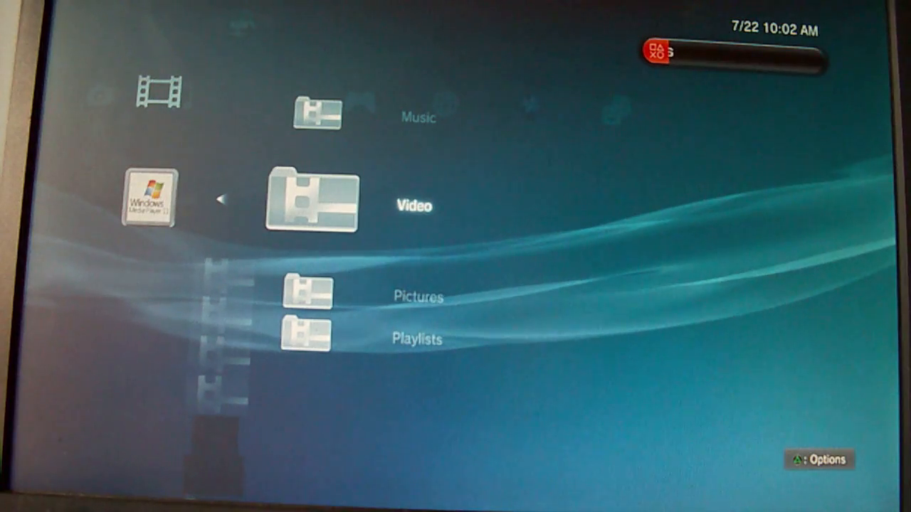
pyautogui.press('Return')
pyautogui.press('Return')
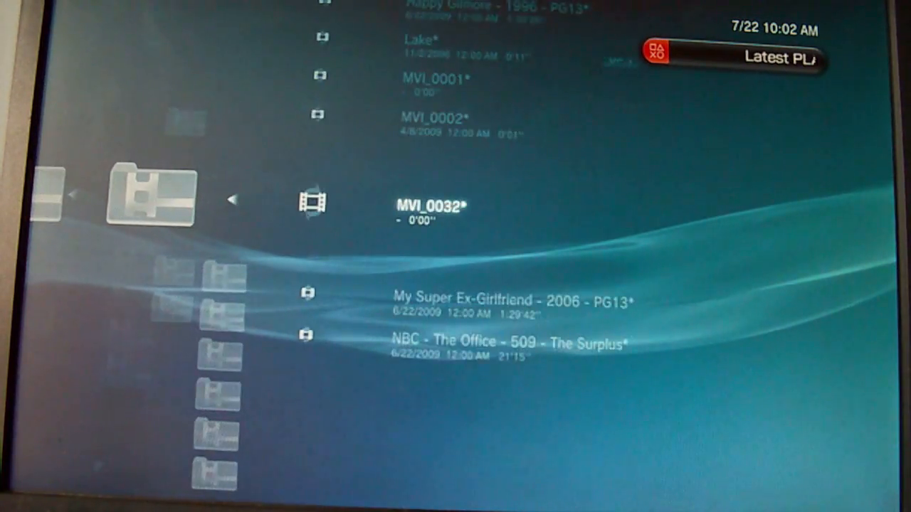
# Browse the shared video list past Untitled and The Simpsons Movie to The Simpsons US Episodes.
pyautogui.press('Down')
pyautogui.press('Up')
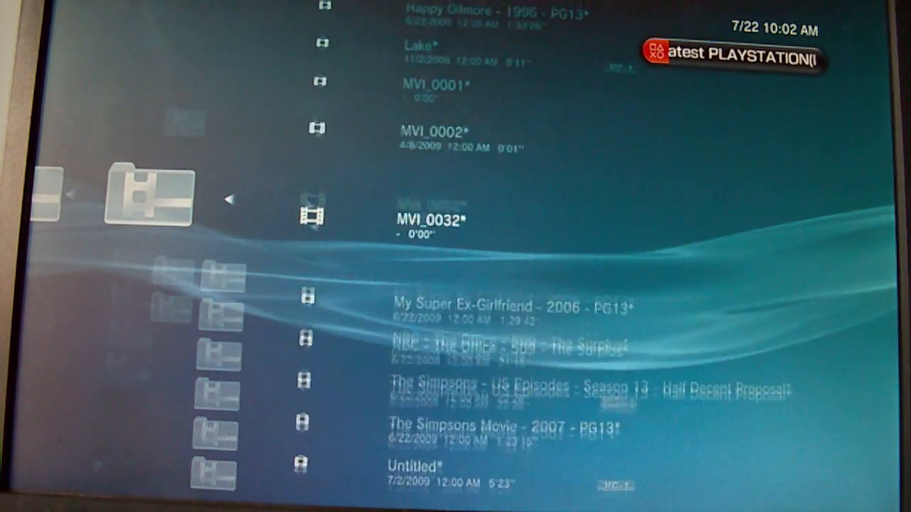
pyautogui.press('Up')
pyautogui.press('Up')
pyautogui.press('Up')
pyautogui.press('Down')
pyautogui.press('Down')
pyautogui.press('Down')
pyautogui.press('Down')
pyautogui.press('Down')
pyautogui.press('Down')
pyautogui.press('Down')
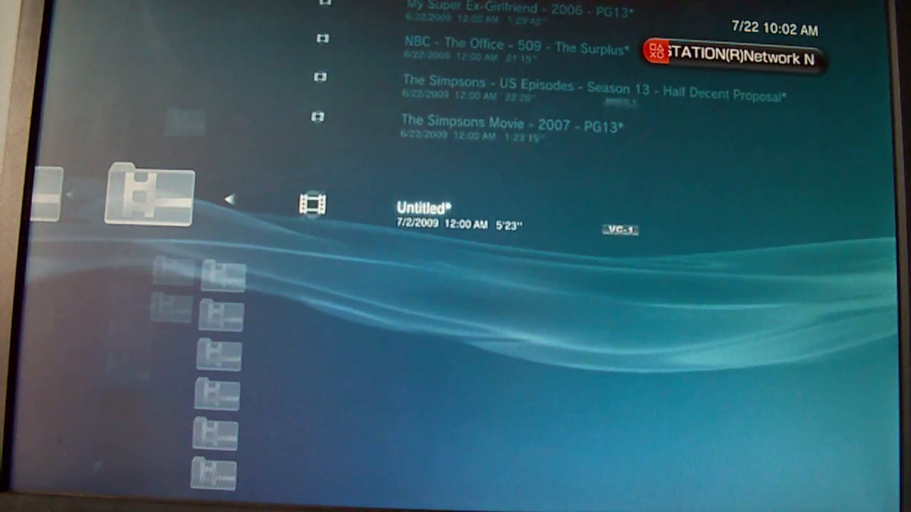
pyautogui.press('Up')
pyautogui.press('Up')
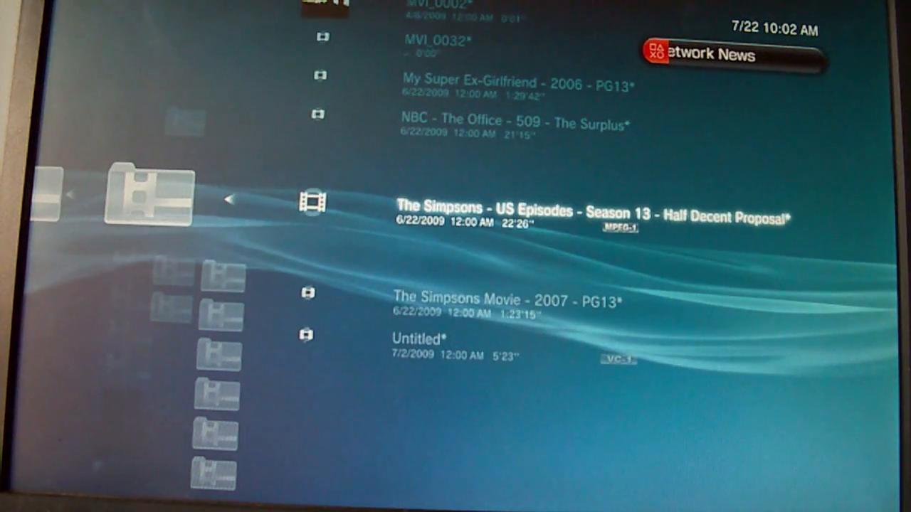
pyautogui.press('Up')
pyautogui.press('Up')
pyautogui.press('Up')
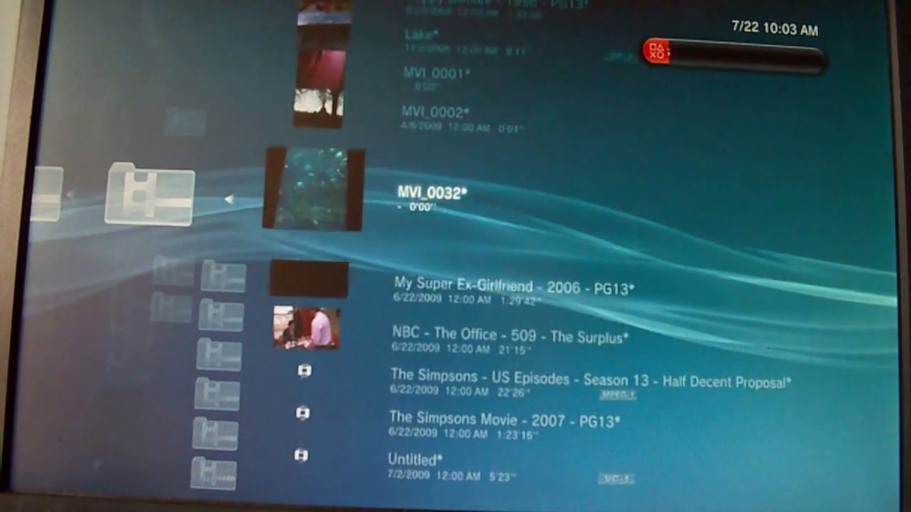